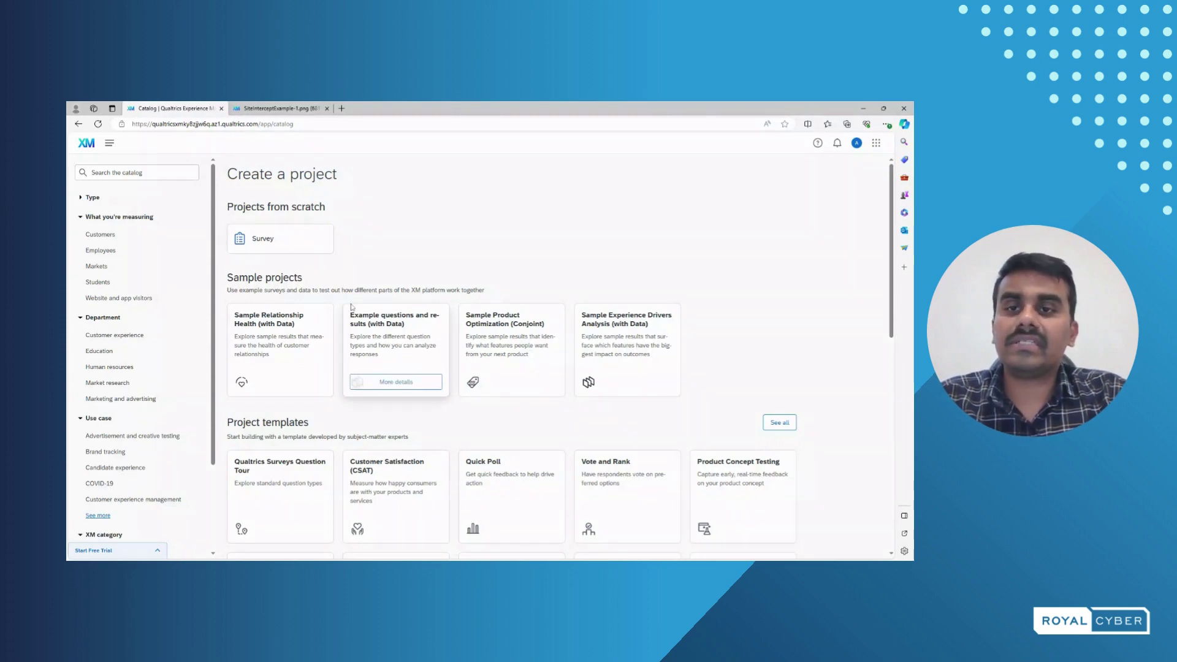
{"action": "scroll", "coordinate": [343, 318], "scroll_direction": "down", "scroll_amount": 1}
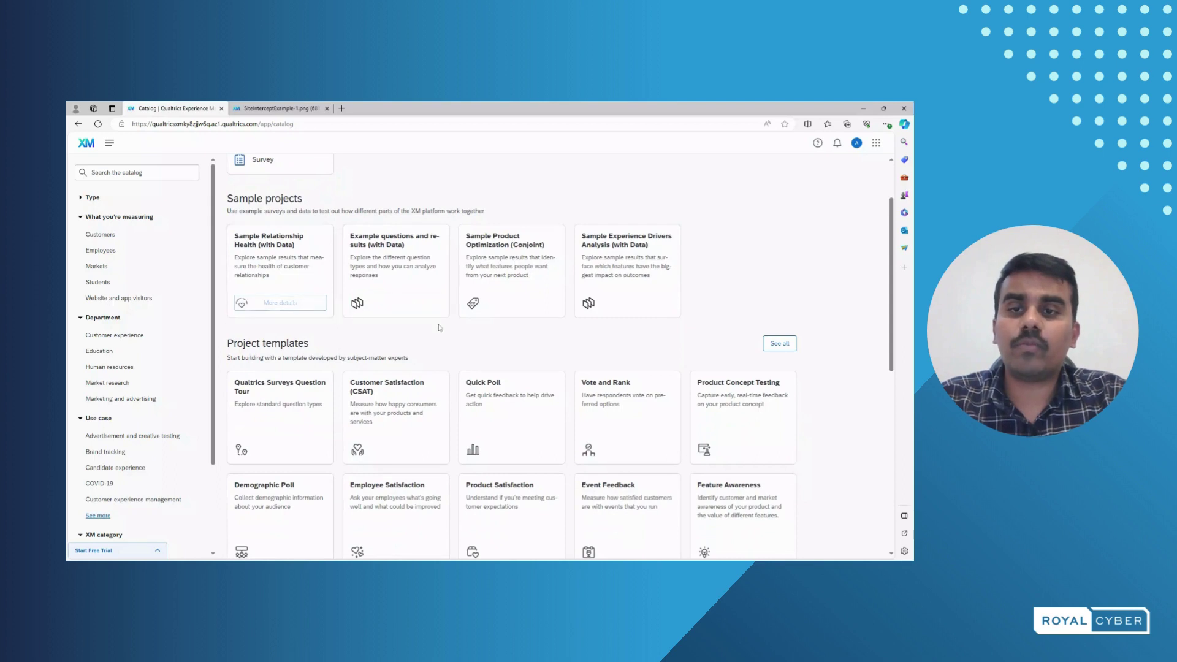
{"action": "scroll", "coordinate": [429, 319], "scroll_direction": "down", "scroll_amount": 1}
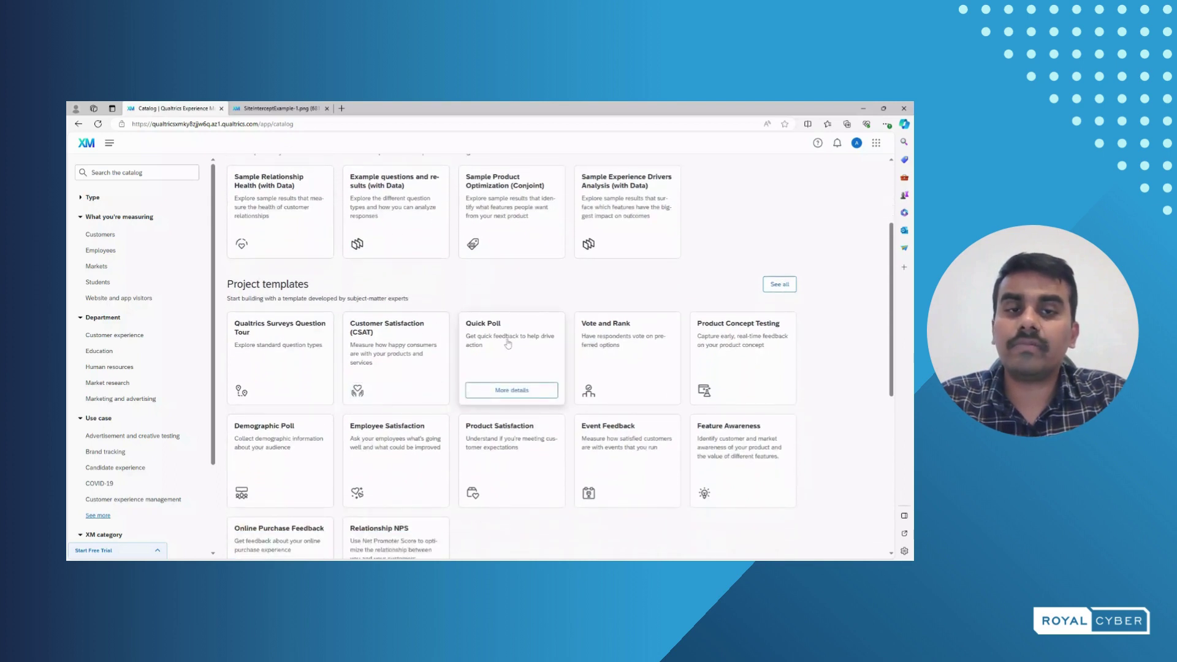
{"action": "scroll", "coordinate": [508, 344], "scroll_direction": "down", "scroll_amount": 1}
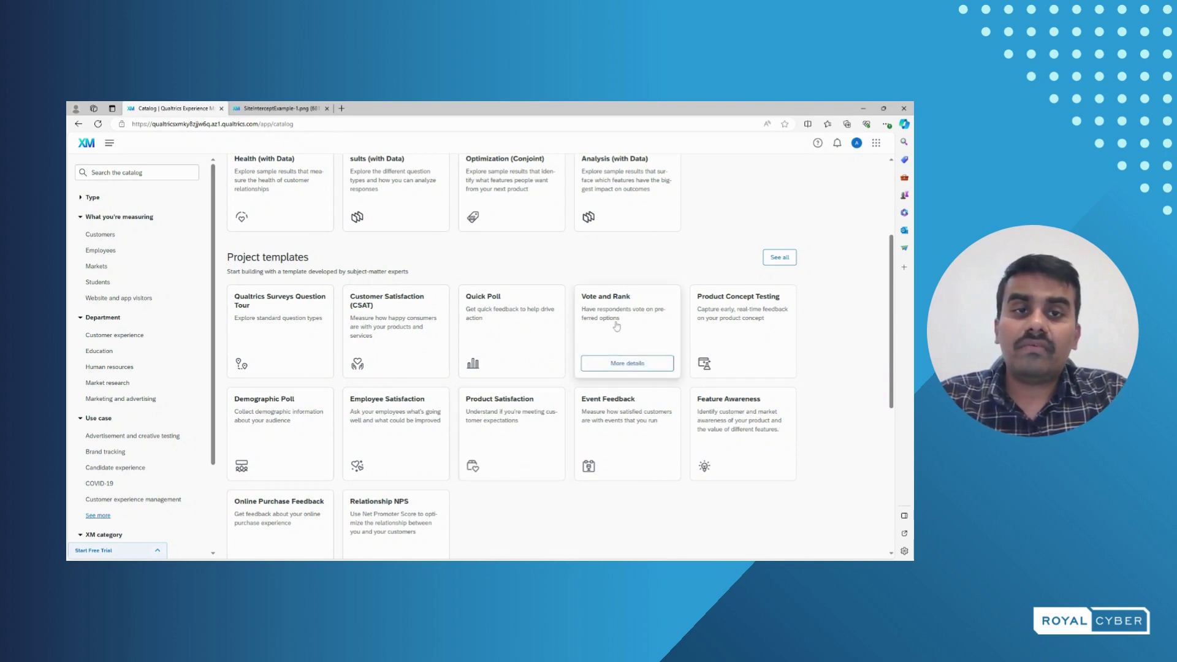
{"action": "scroll", "coordinate": [519, 351], "scroll_direction": "down", "scroll_amount": 1}
{"action": "scroll", "coordinate": [520, 351], "scroll_direction": "down", "scroll_amount": 1}
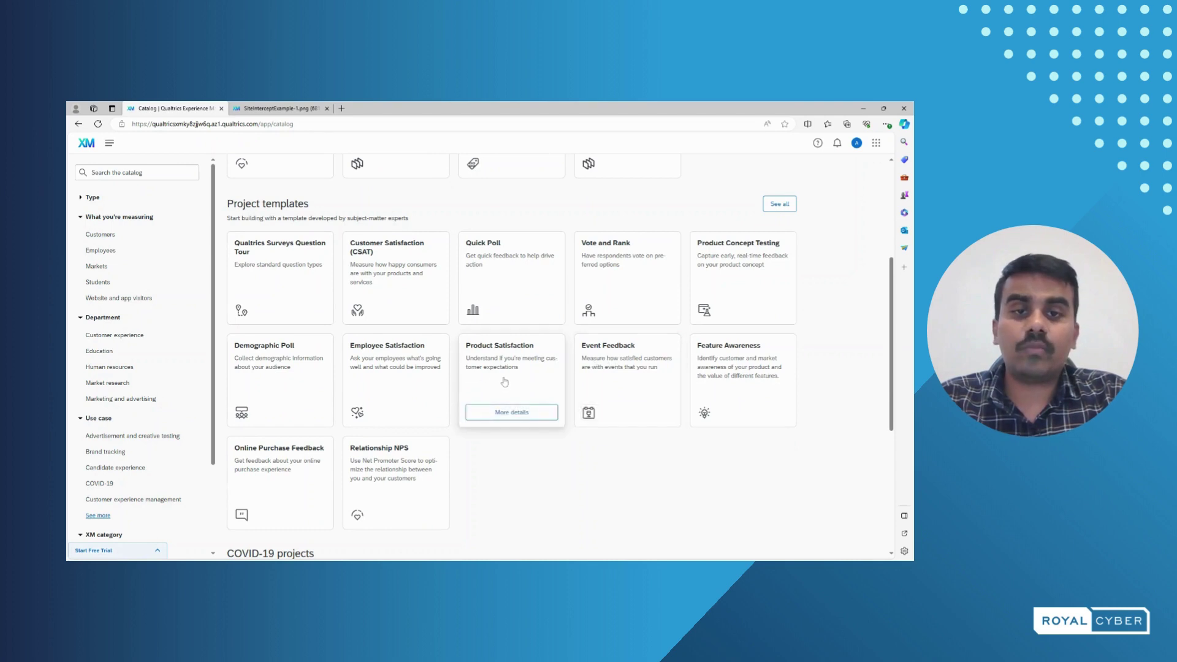
{"action": "scroll", "coordinate": [504, 382], "scroll_direction": "up", "scroll_amount": 1}
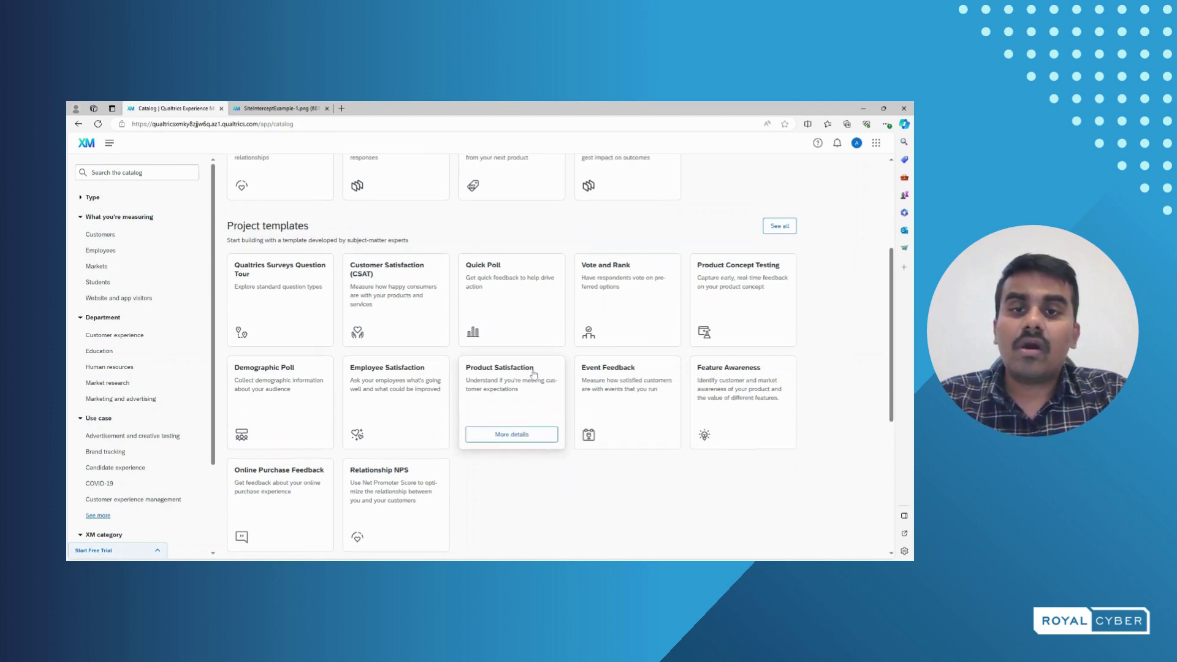
{"action": "scroll", "coordinate": [619, 356], "scroll_direction": "up", "scroll_amount": 1}
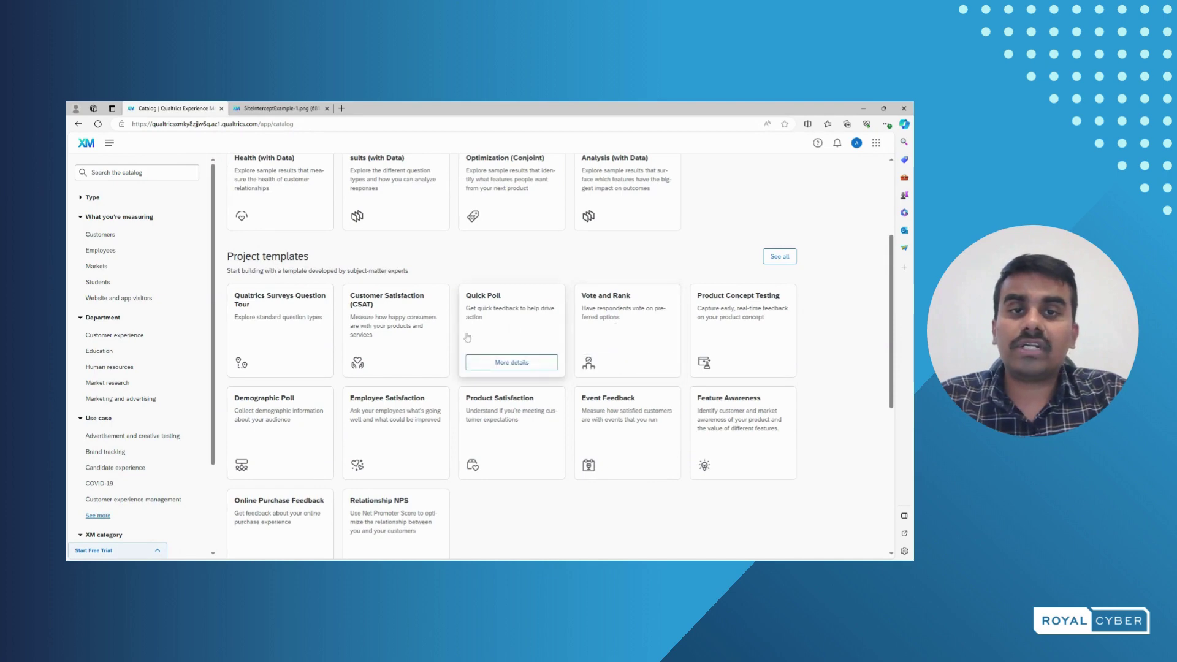
{"action": "scroll", "coordinate": [432, 343], "scroll_direction": "up", "scroll_amount": 2}
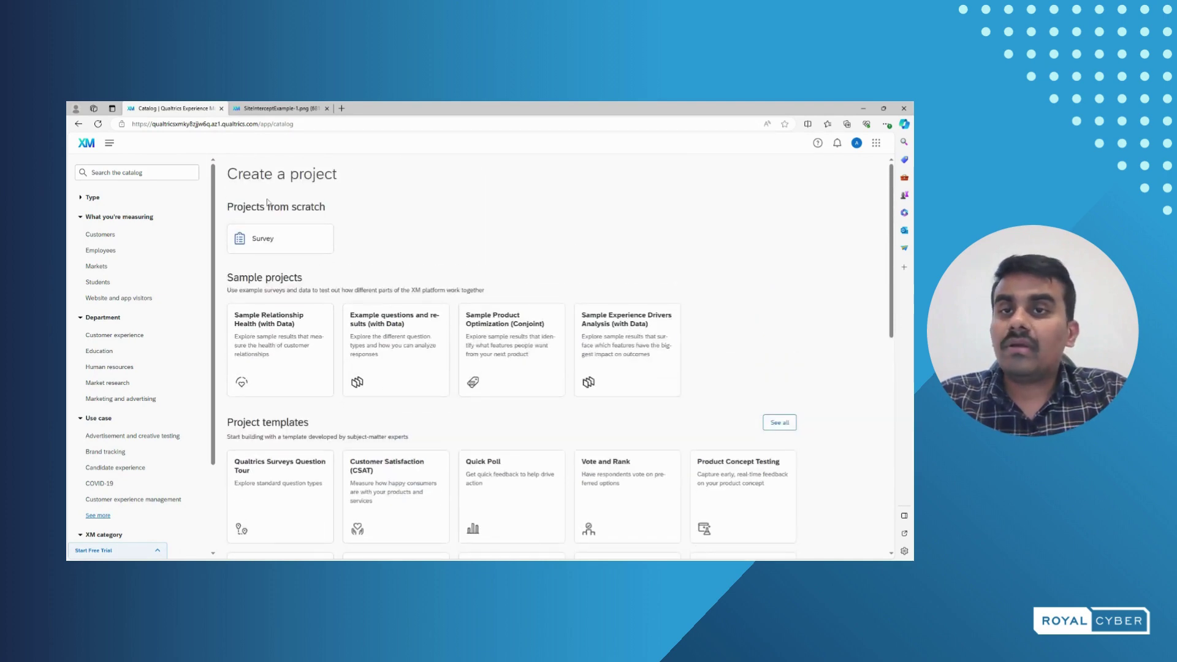
{"action": "left_click", "coordinate": [276, 111]}
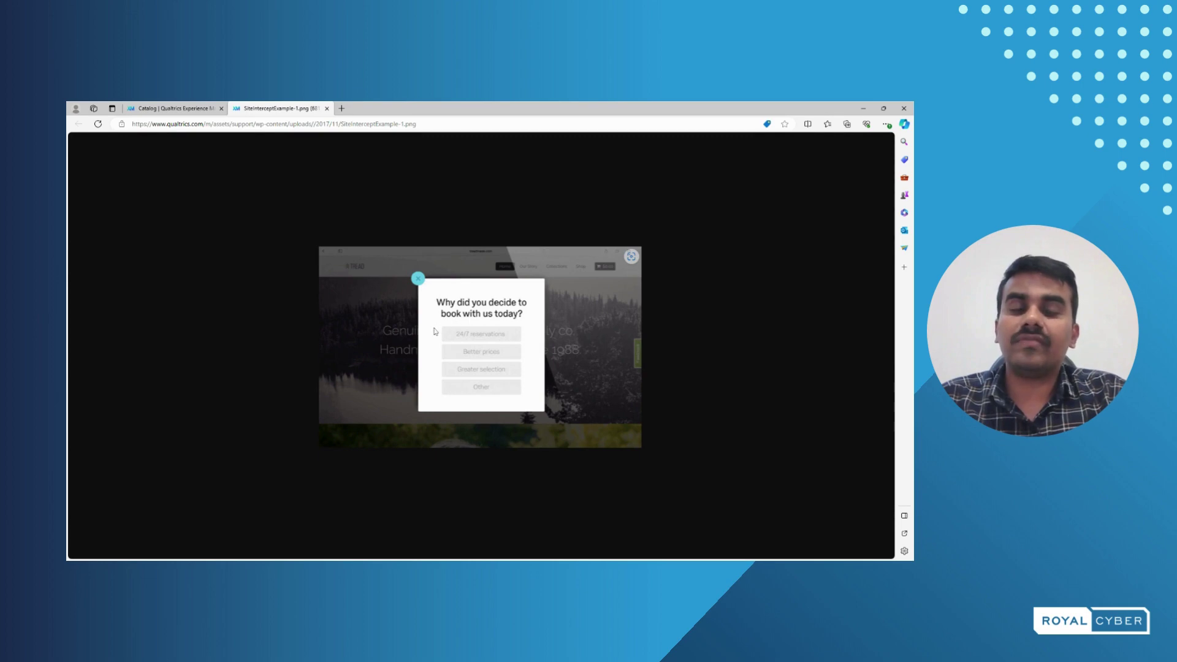
{"action": "left_click", "coordinate": [174, 112]}
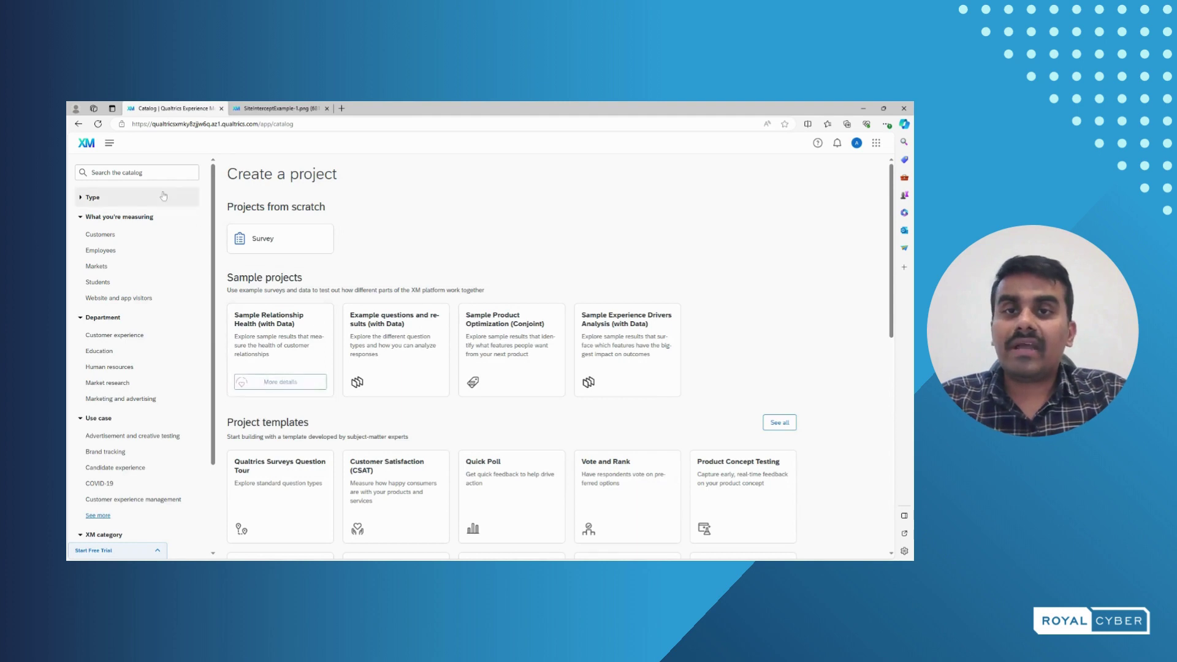
Open Sample Project 1 from the Projects list in the main navigation.
{"action": "left_click", "coordinate": [111, 144]}
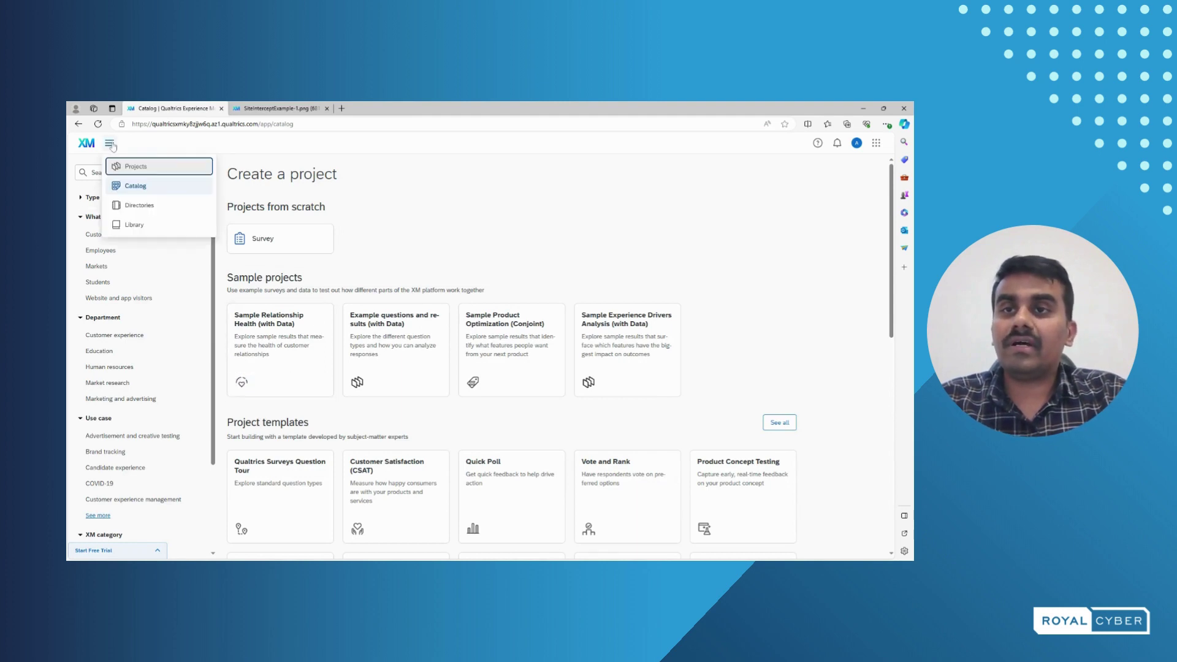
{"action": "left_click", "coordinate": [150, 168]}
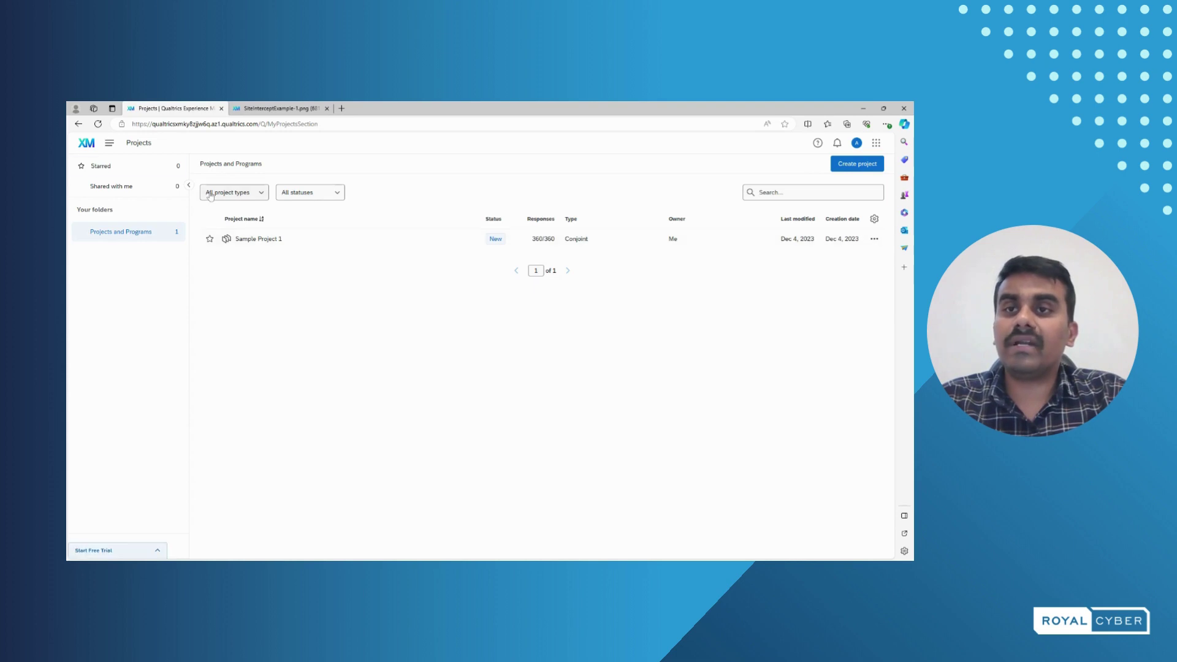
{"action": "left_click", "coordinate": [251, 241]}
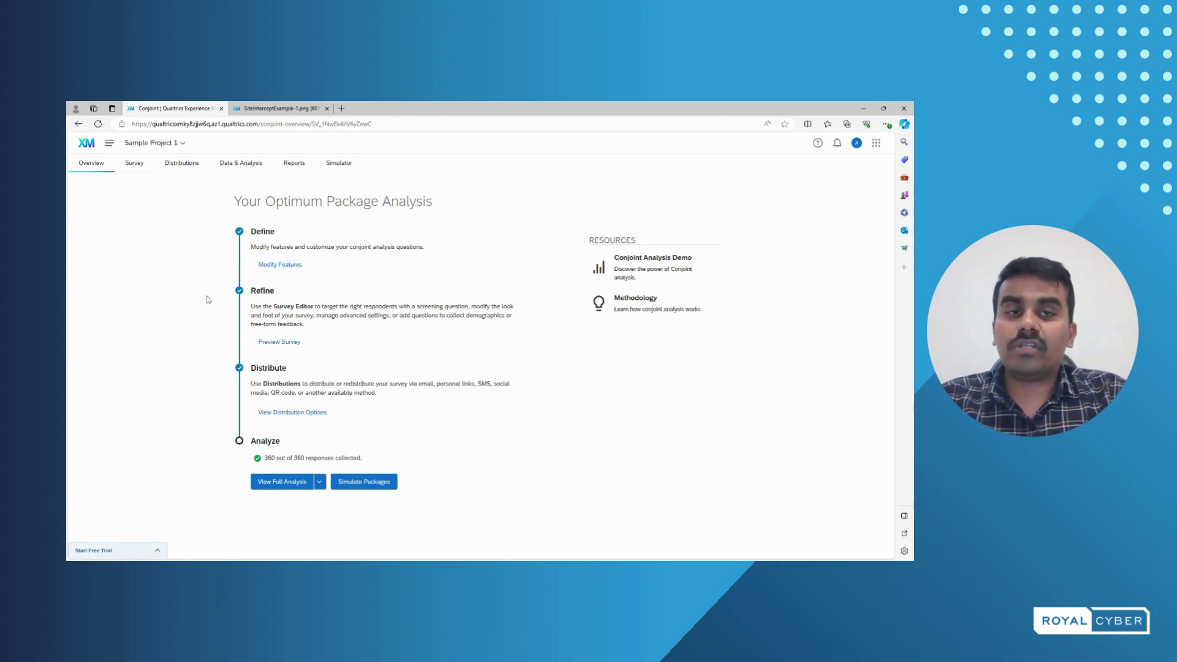
Open the survey editor and review Block 1's age question Q8 and self-description question Q9.
{"action": "left_click", "coordinate": [137, 169]}
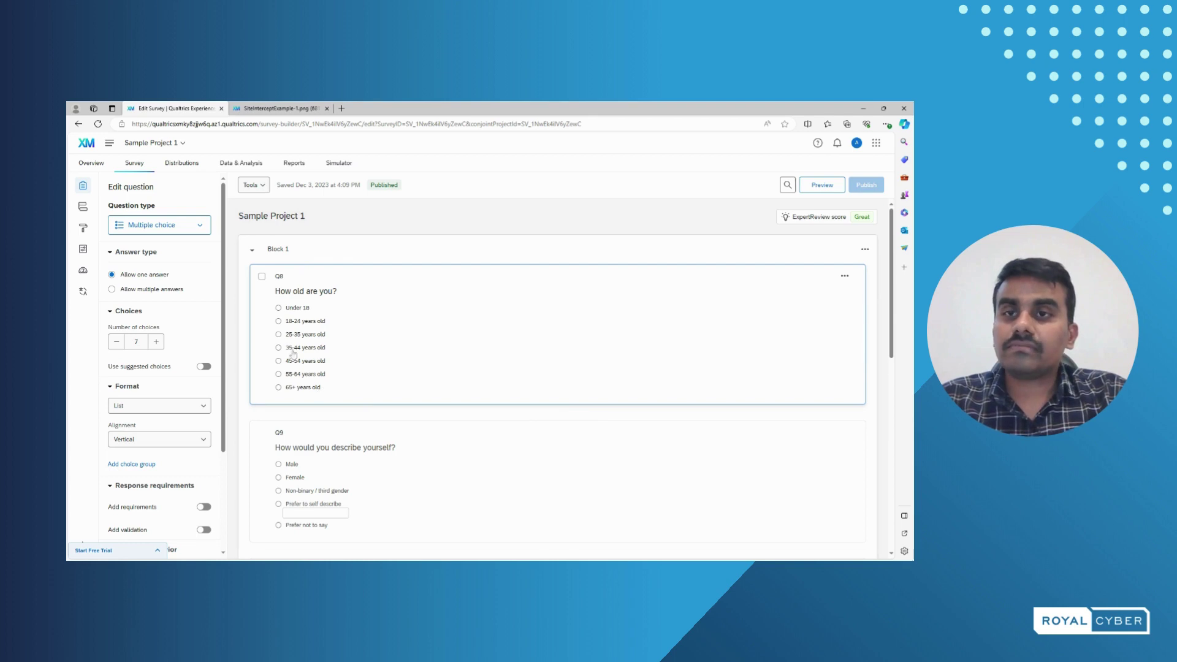
{"action": "scroll", "coordinate": [146, 366], "scroll_direction": "down", "scroll_amount": 2}
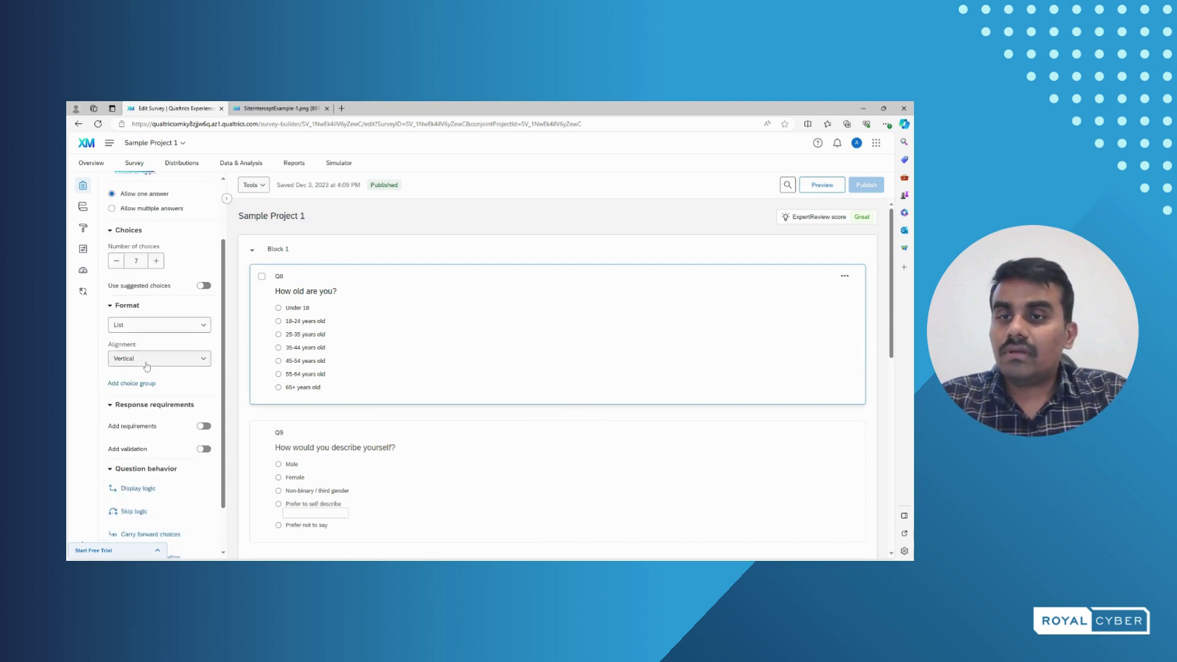
{"action": "scroll", "coordinate": [146, 366], "scroll_direction": "down", "scroll_amount": 1}
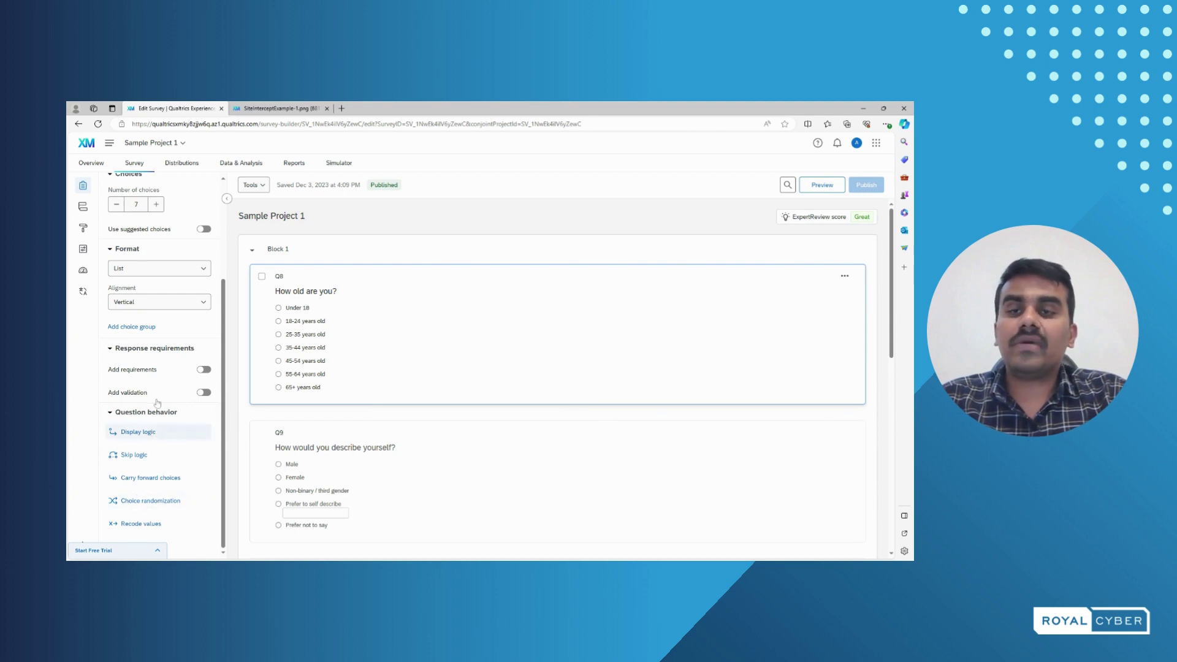
{"action": "scroll", "coordinate": [157, 403], "scroll_direction": "up", "scroll_amount": 3}
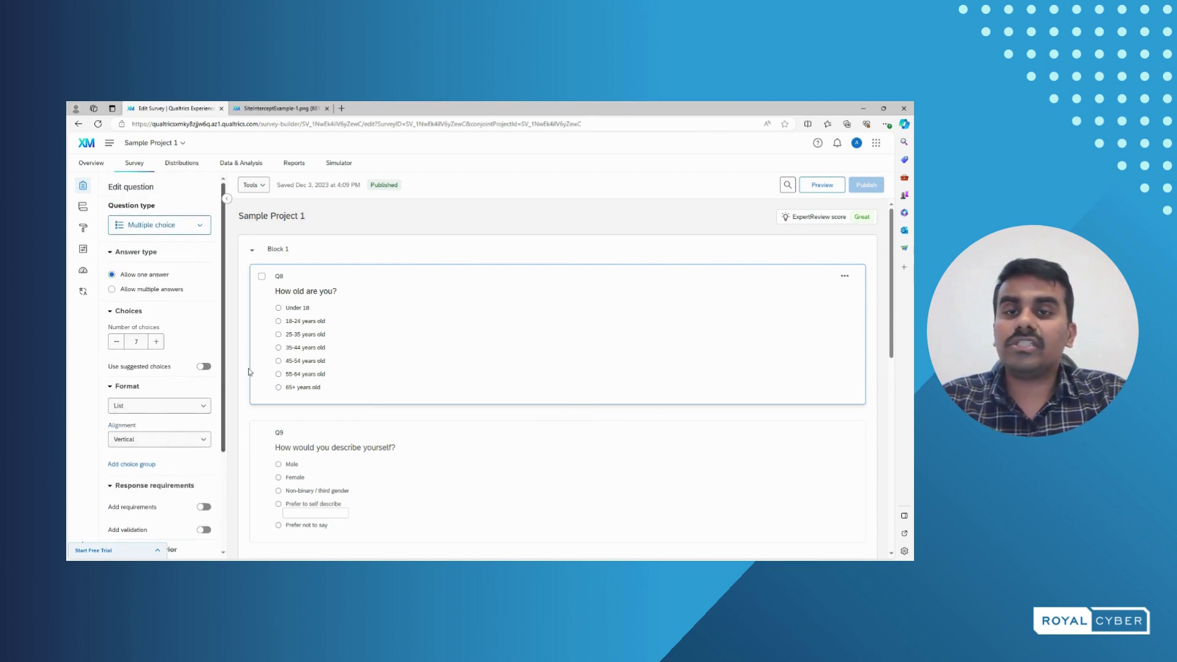
{"action": "mouse_move", "coordinate": [288, 362]}
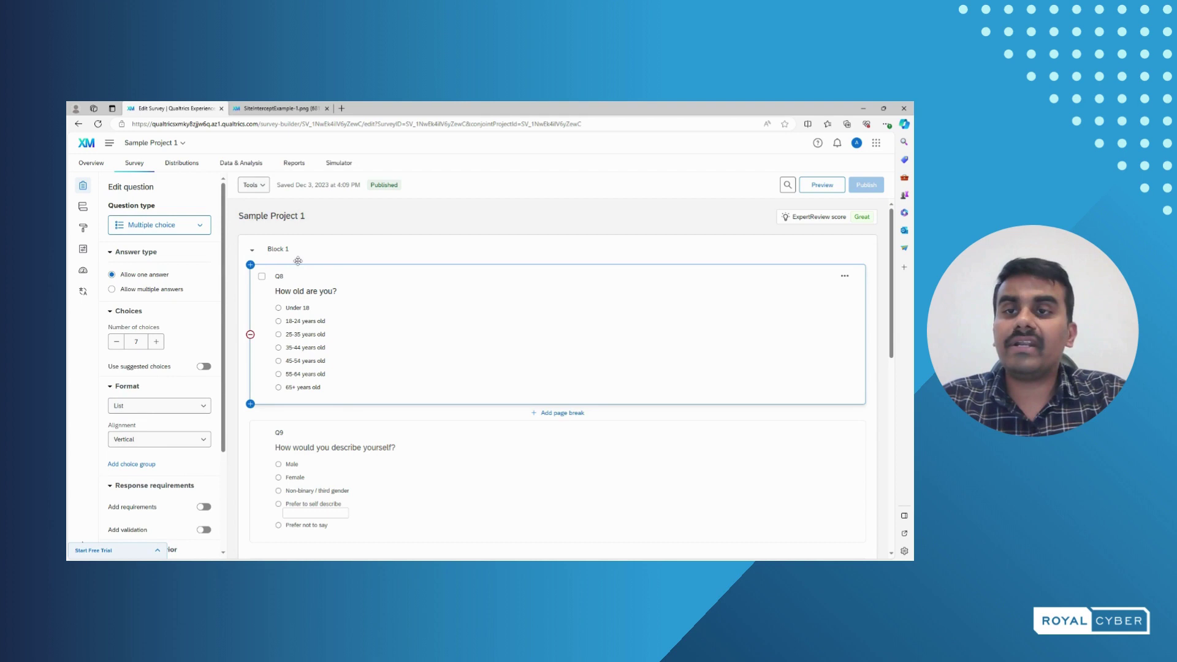
Open the survey's Look and feel settings and browse the Dynamic Themes list.
{"action": "left_click", "coordinate": [83, 229]}
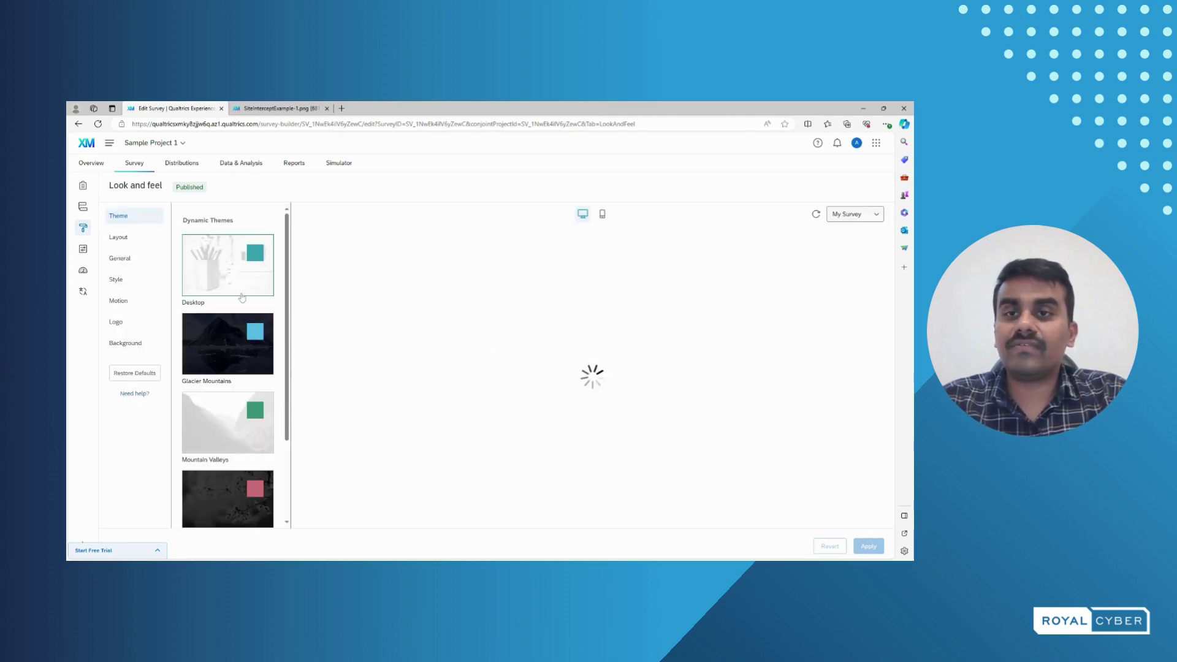
{"action": "scroll", "coordinate": [250, 435], "scroll_direction": "down", "scroll_amount": 1}
{"action": "scroll", "coordinate": [250, 434], "scroll_direction": "down", "scroll_amount": 2}
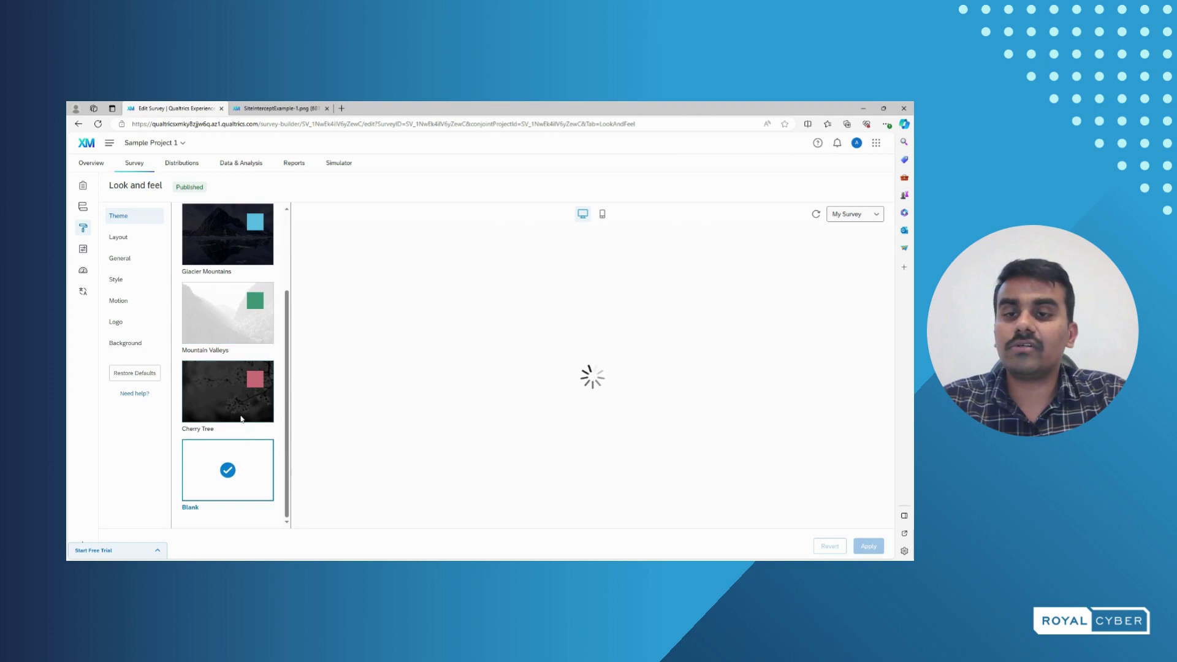
{"action": "scroll", "coordinate": [225, 393], "scroll_direction": "up", "scroll_amount": 2}
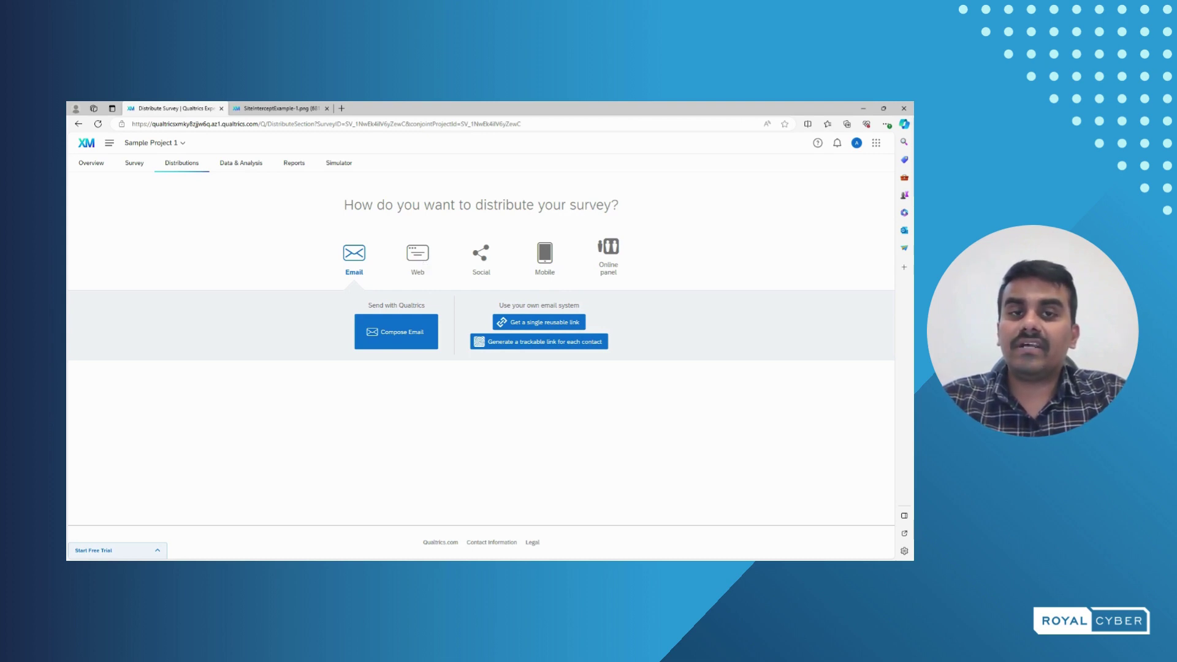
Show the Data & Analysis table of 360 recorded responses.
{"action": "left_click", "coordinate": [238, 169]}
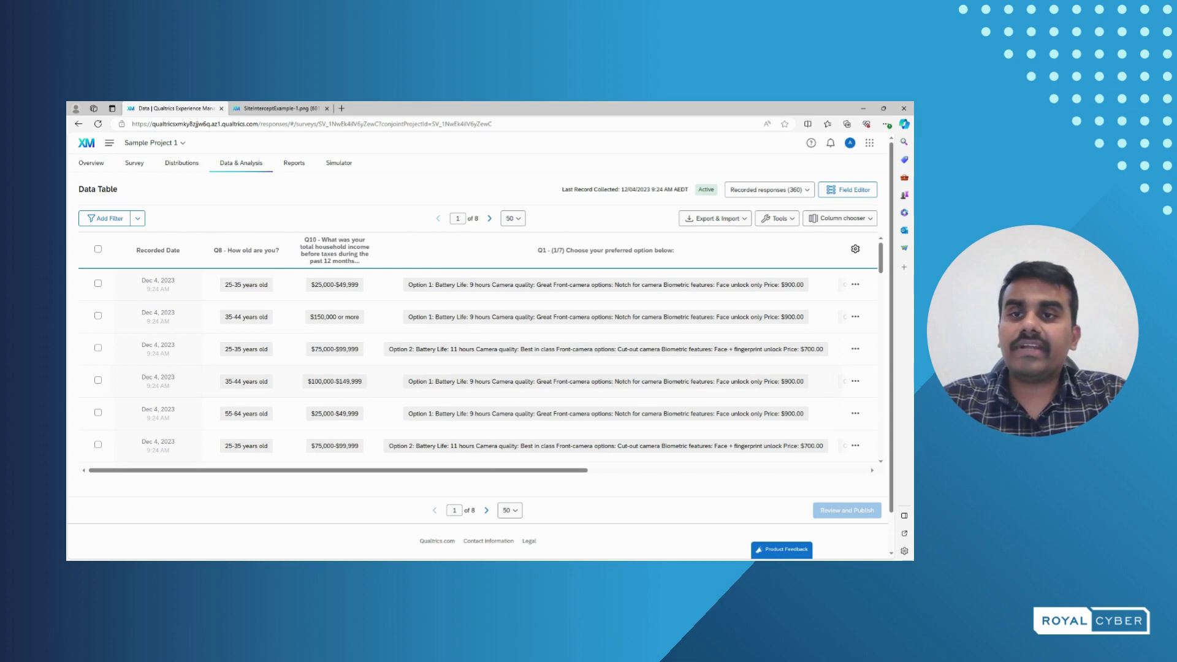
{"action": "scroll", "coordinate": [331, 389], "scroll_direction": "down", "scroll_amount": 1}
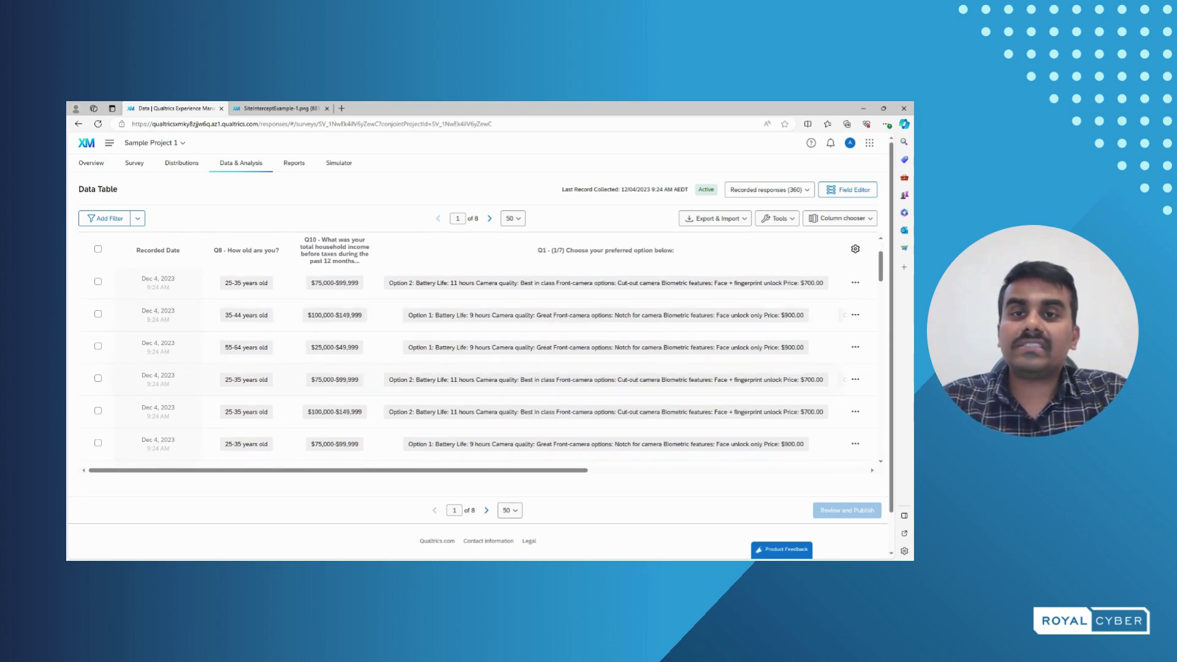
{"action": "scroll", "coordinate": [322, 320], "scroll_direction": "down", "scroll_amount": 2}
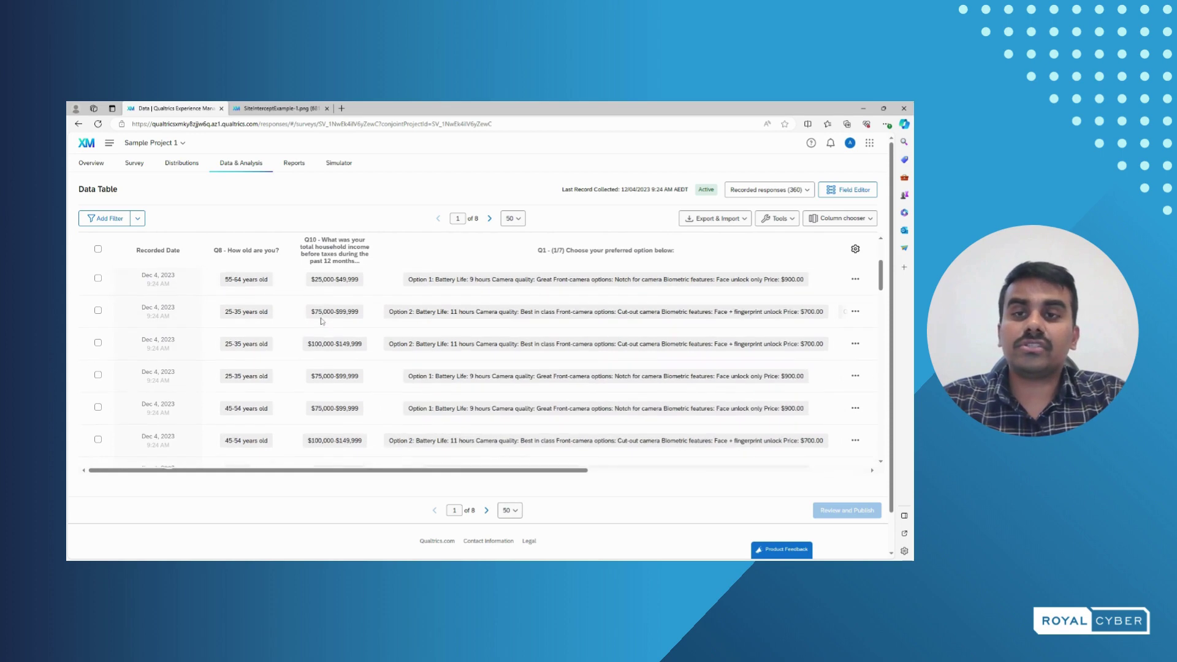
{"action": "scroll", "coordinate": [322, 320], "scroll_direction": "down", "scroll_amount": 3}
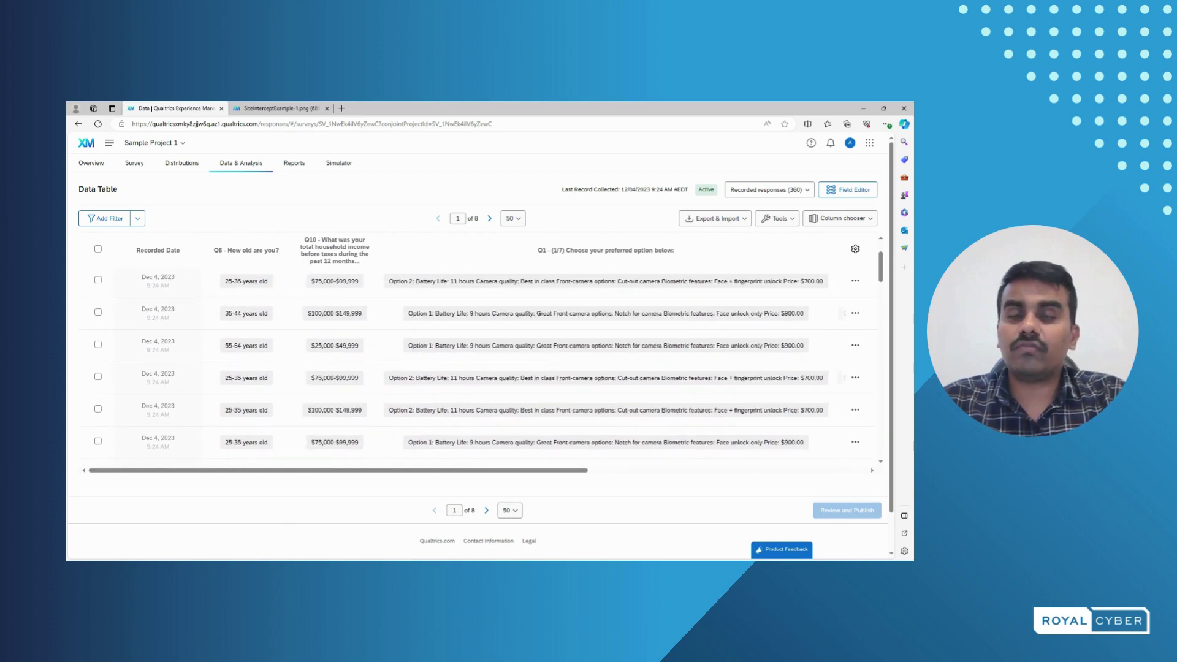
Open the Conjoint Analysis report and review the Summary charts, with Battery life leading at 41.4.
{"action": "left_click", "coordinate": [308, 164]}
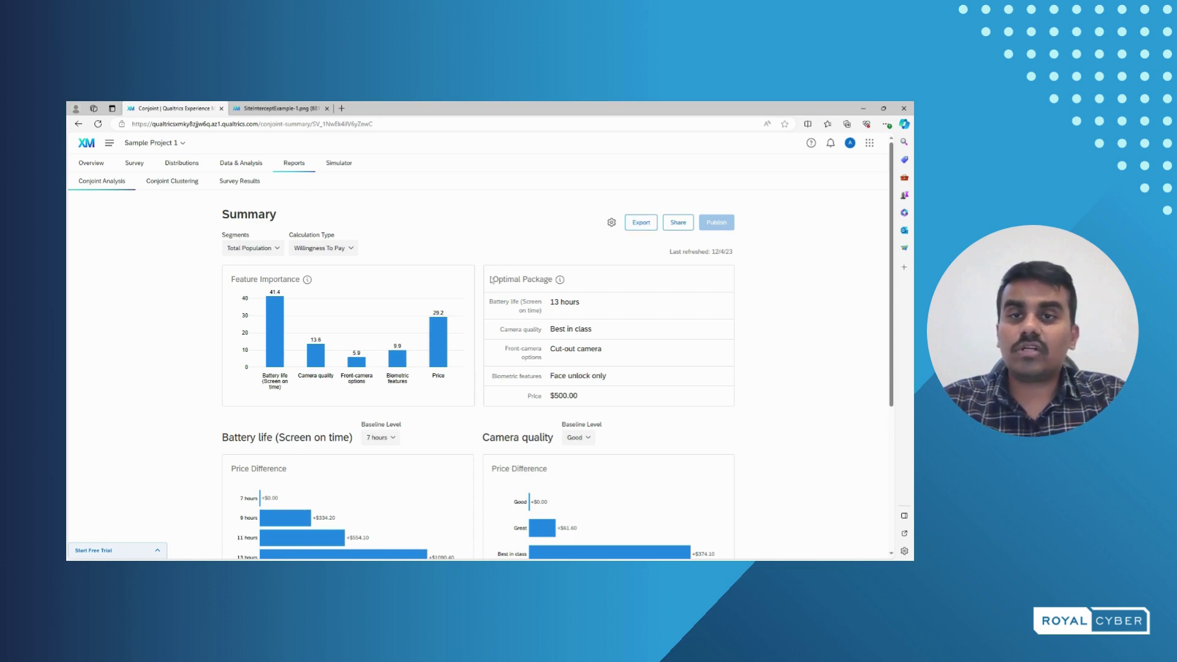
{"action": "scroll", "coordinate": [473, 322], "scroll_direction": "down", "scroll_amount": 2}
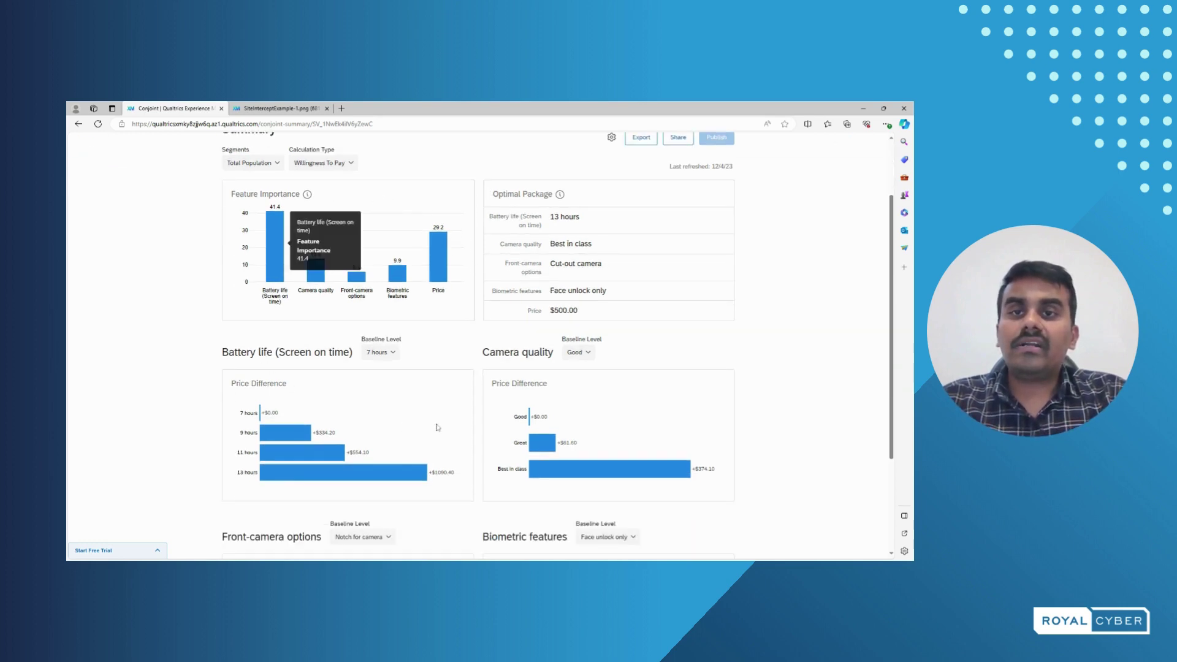
{"action": "scroll", "coordinate": [452, 420], "scroll_direction": "down", "scroll_amount": 3}
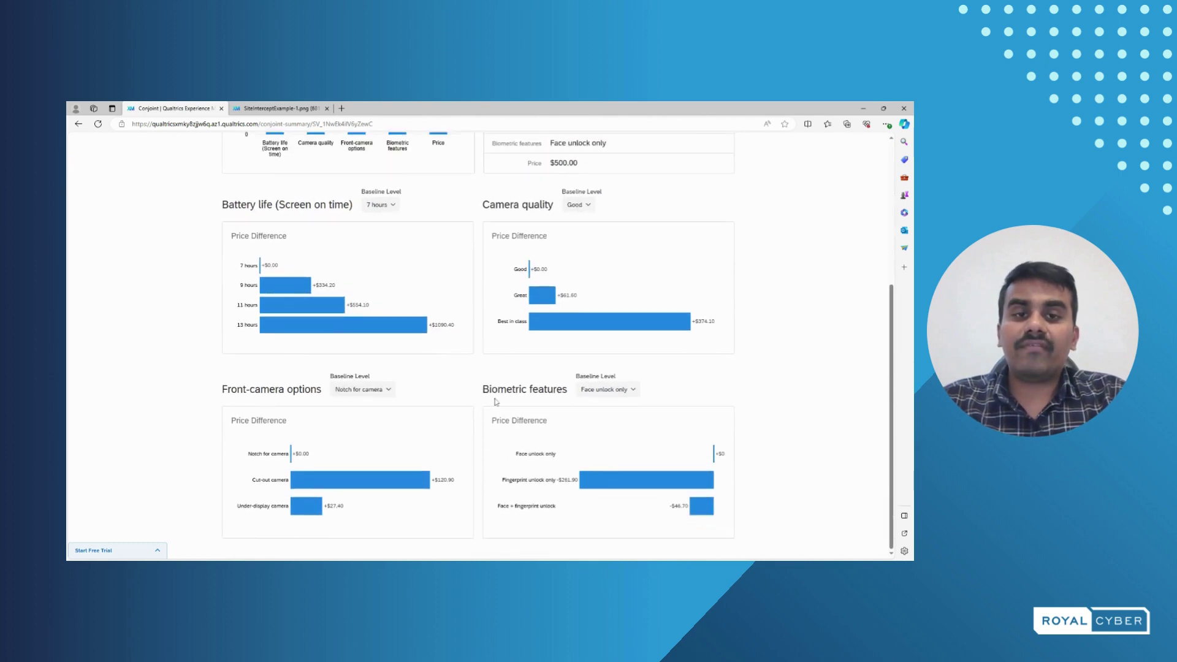
{"action": "scroll", "coordinate": [480, 343], "scroll_direction": "up", "scroll_amount": 5}
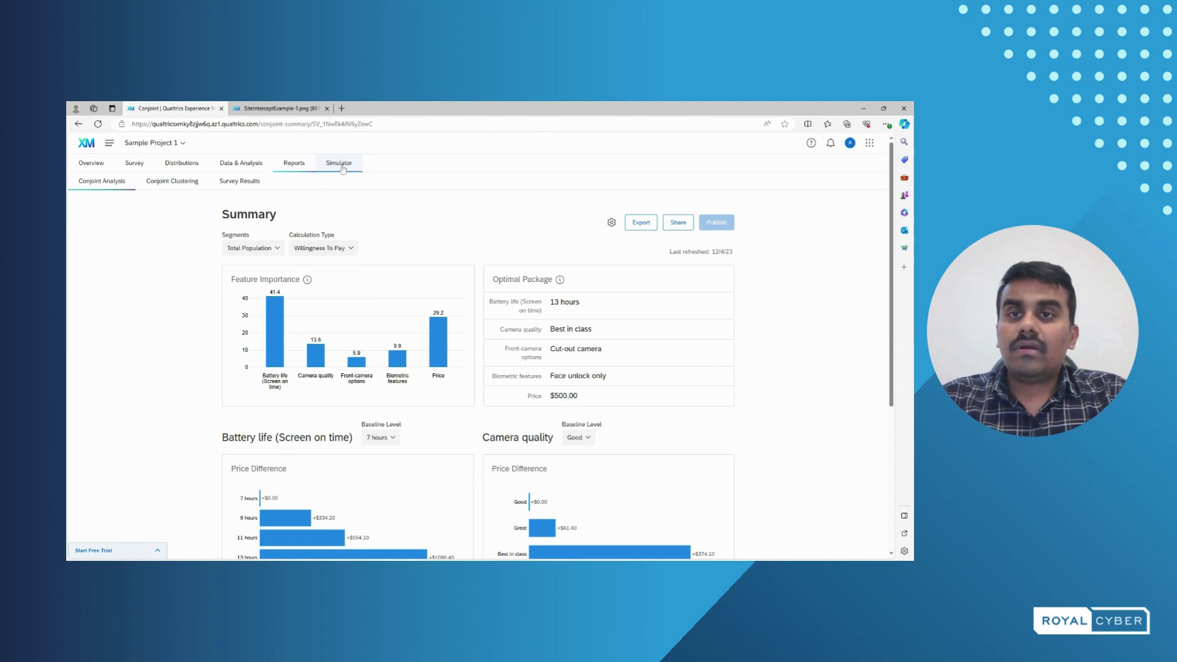
Filter the package simulator to the 18-34 segment and review Option 2 at -$99.31.
{"action": "left_click", "coordinate": [338, 164]}
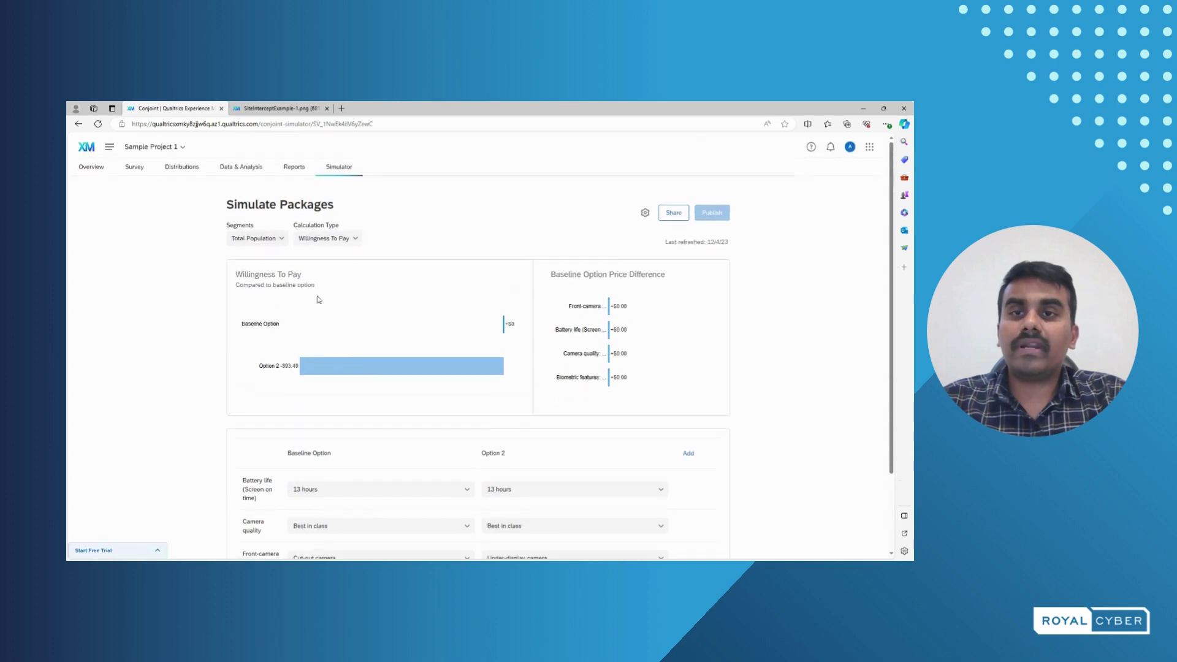
{"action": "left_click", "coordinate": [280, 236]}
{"action": "mouse_move", "coordinate": [283, 274]}
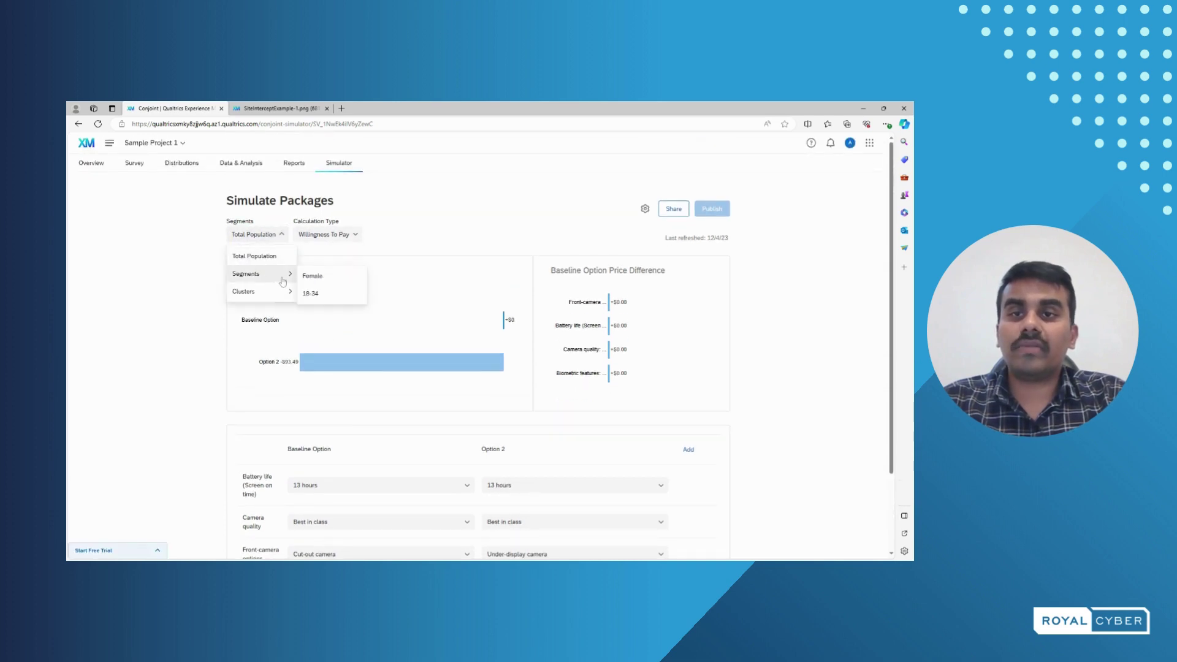
{"action": "left_click", "coordinate": [318, 300]}
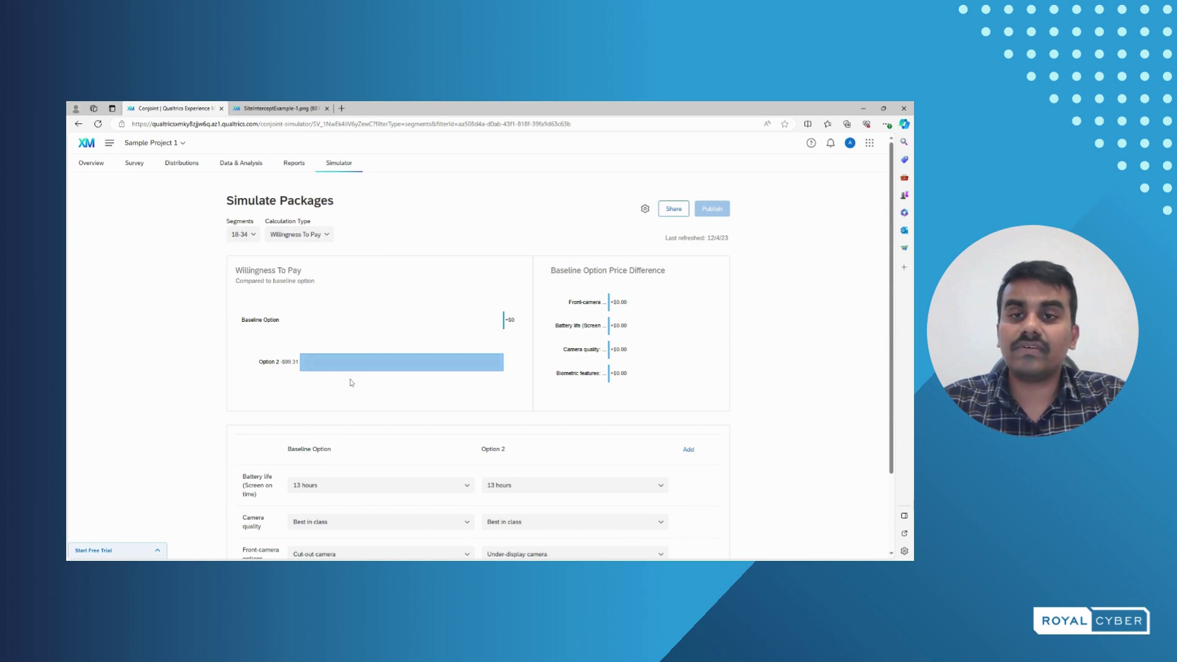
{"action": "scroll", "coordinate": [355, 377], "scroll_direction": "down", "scroll_amount": 2}
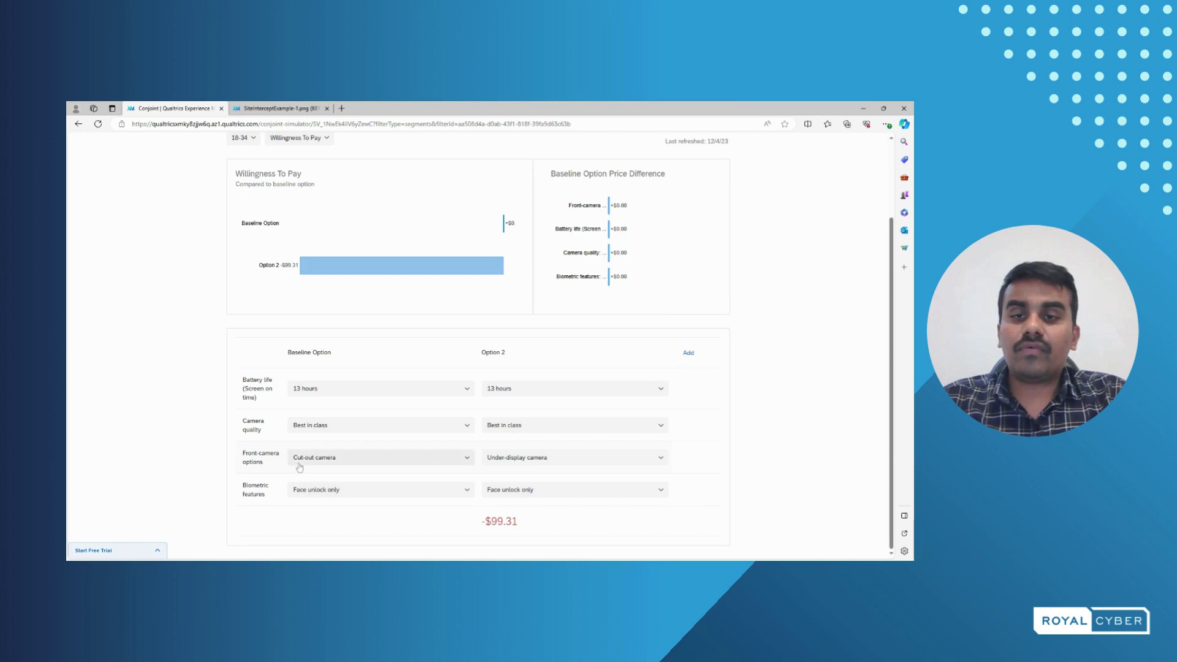
{"action": "scroll", "coordinate": [390, 373], "scroll_direction": "up", "scroll_amount": 2}
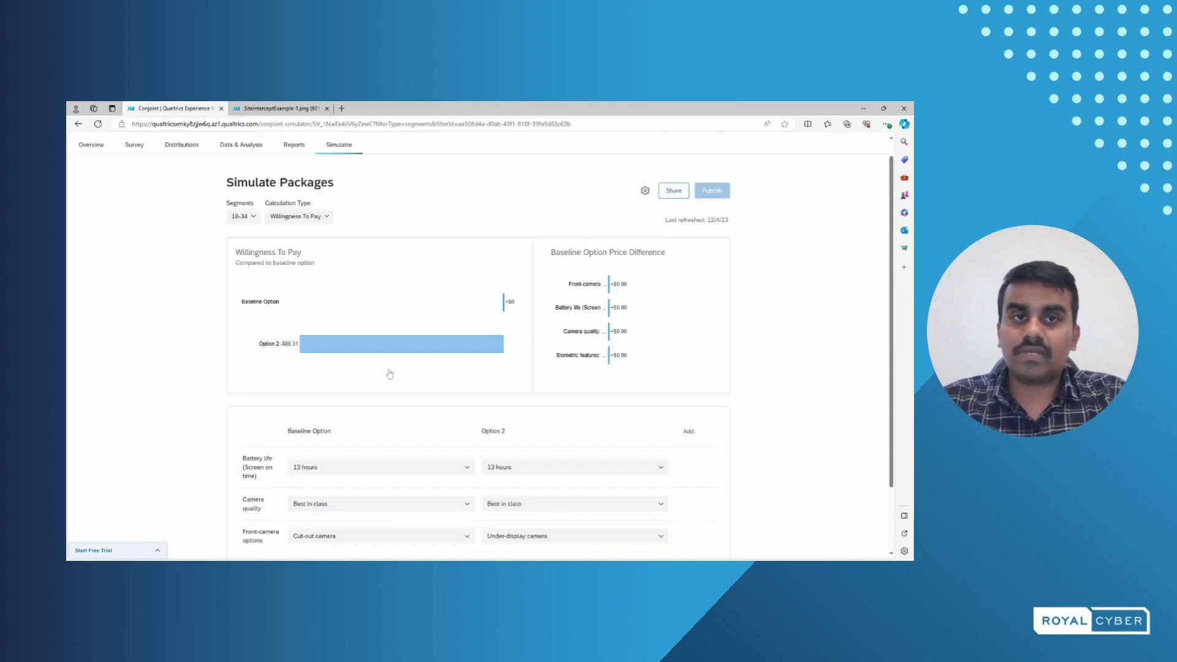